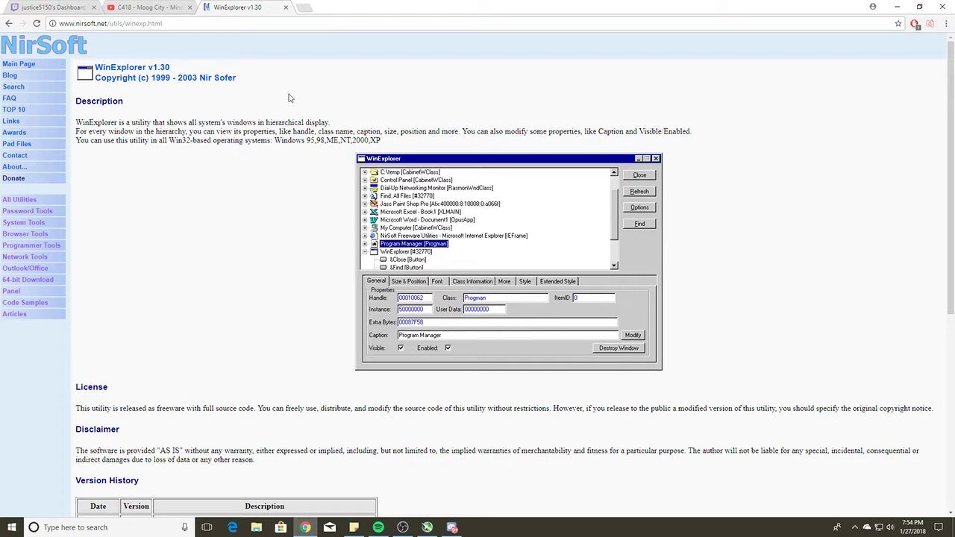
pyautogui.moveTo(407, 133); pyautogui.dragTo(104, 71)
pyautogui.click(135, 164)
pyautogui.scroll(-2, 337, 224)
pyautogui.scroll(2, 415, 269)
pyautogui.moveTo(392, 177); pyautogui.dragTo(369, 159)
# Launch the winexp application from the winexp folder in Downloads and place its window near the middle of the screen
pyautogui.click(256, 528)
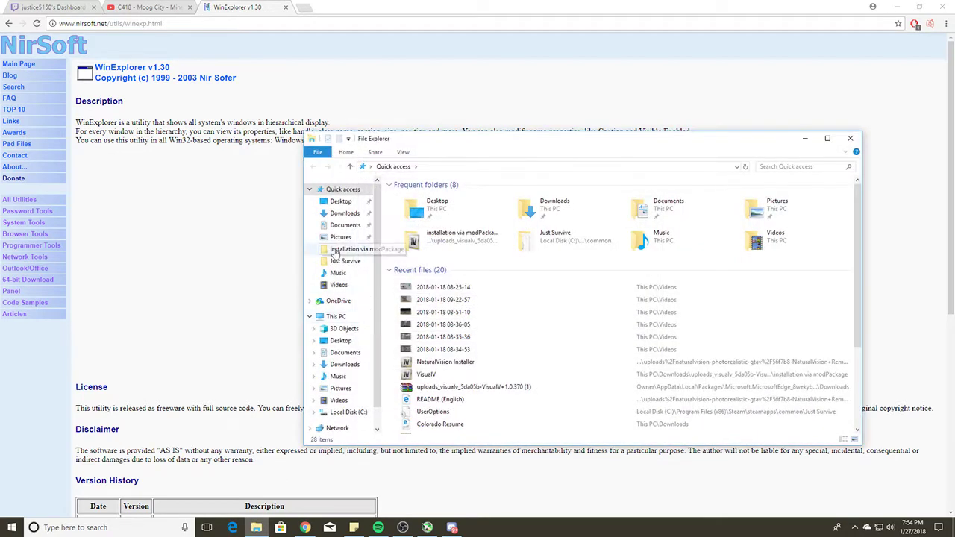
pyautogui.click(344, 214)
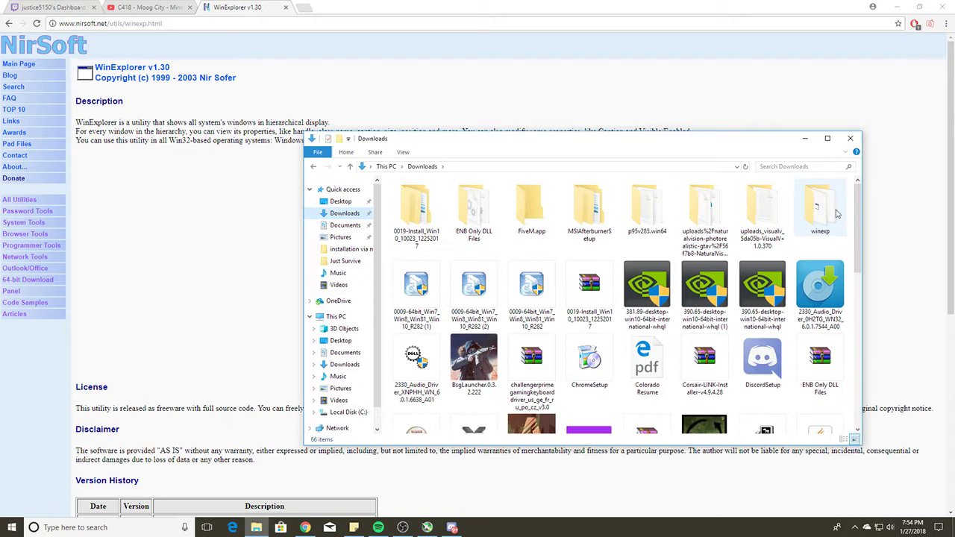
pyautogui.doubleClick(837, 214)
pyautogui.doubleClick(487, 222)
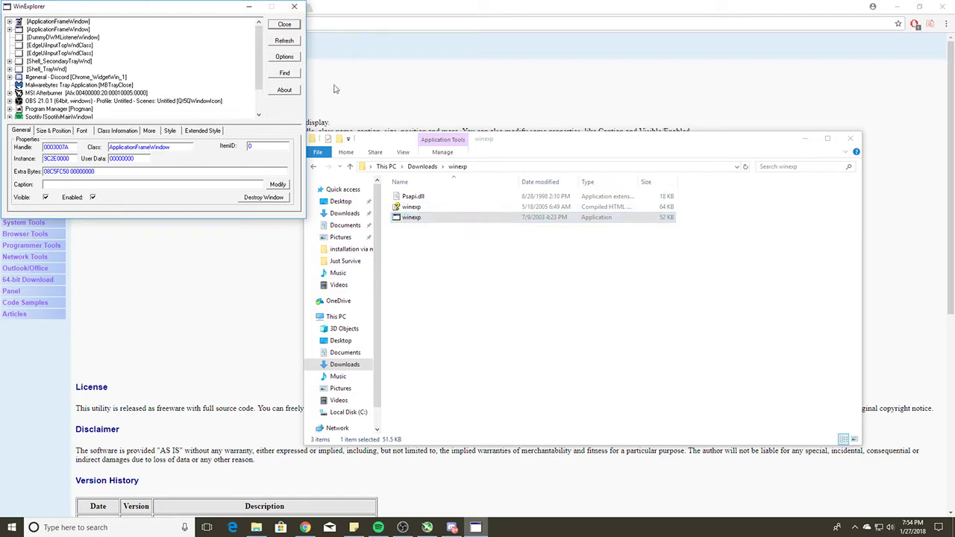
pyautogui.moveTo(200, 11); pyautogui.dragTo(560, 164)
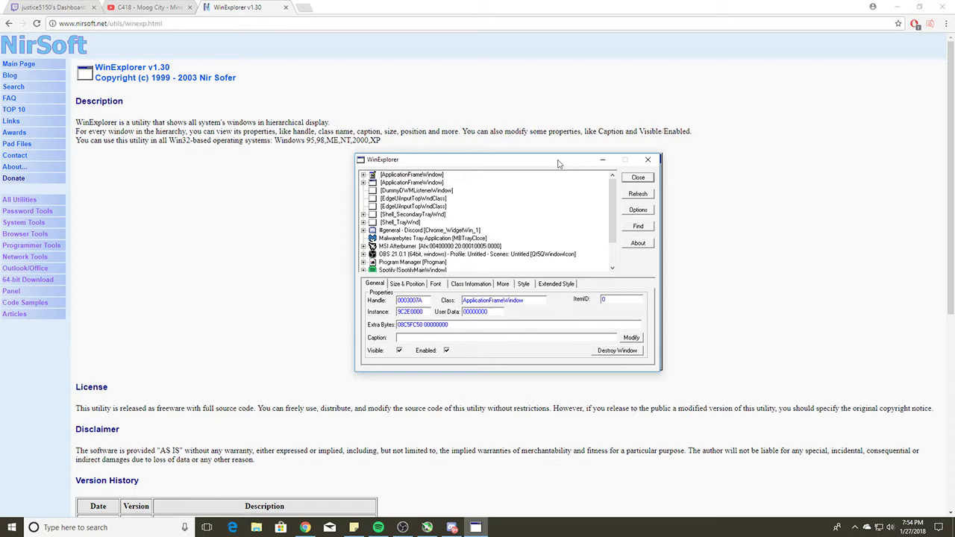
pyautogui.moveTo(559, 163); pyautogui.dragTo(561, 163)
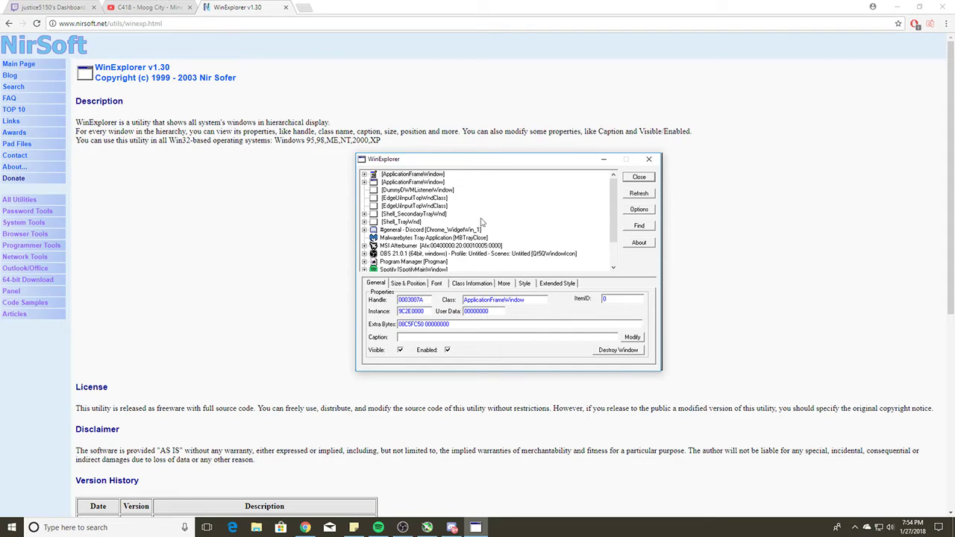
pyautogui.moveTo(478, 166); pyautogui.dragTo(422, 138)
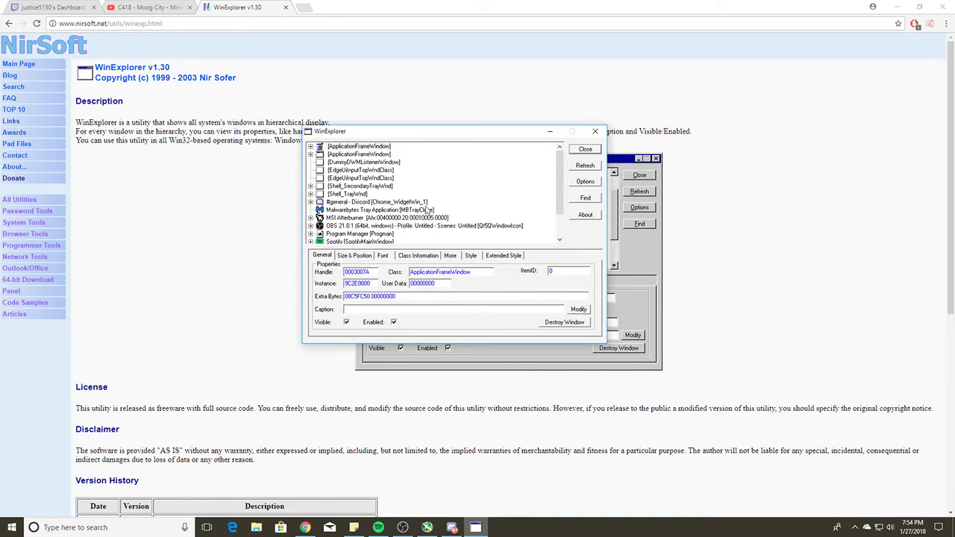
# Find the Minecraft launcher by searching the computer for "mine" and start the game from it
pyautogui.click(97, 528)
pyautogui.write('mine')
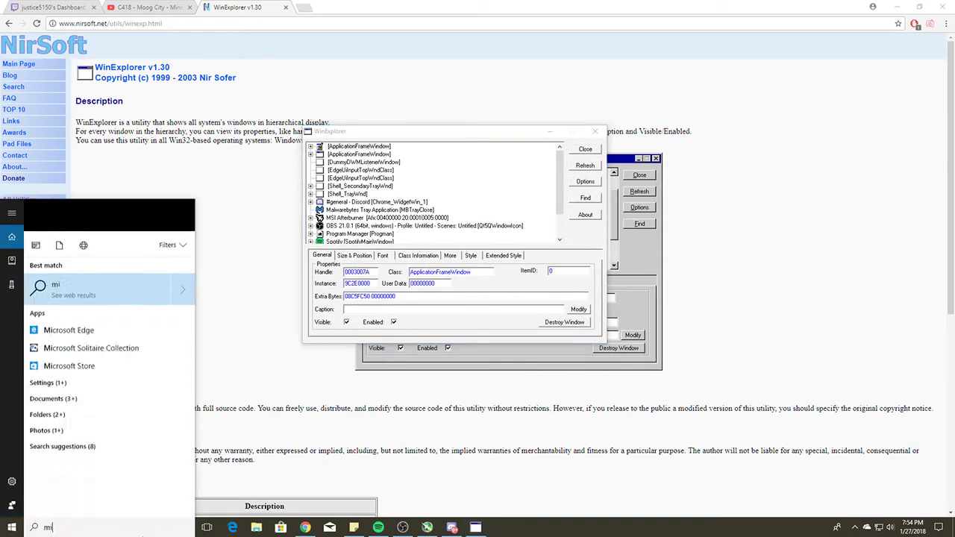
pyautogui.click(142, 257)
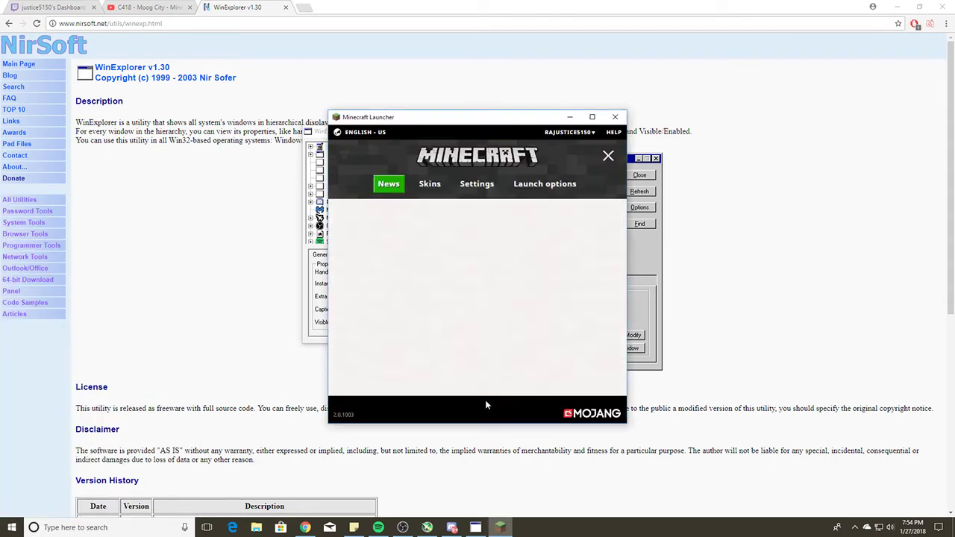
pyautogui.click(486, 401)
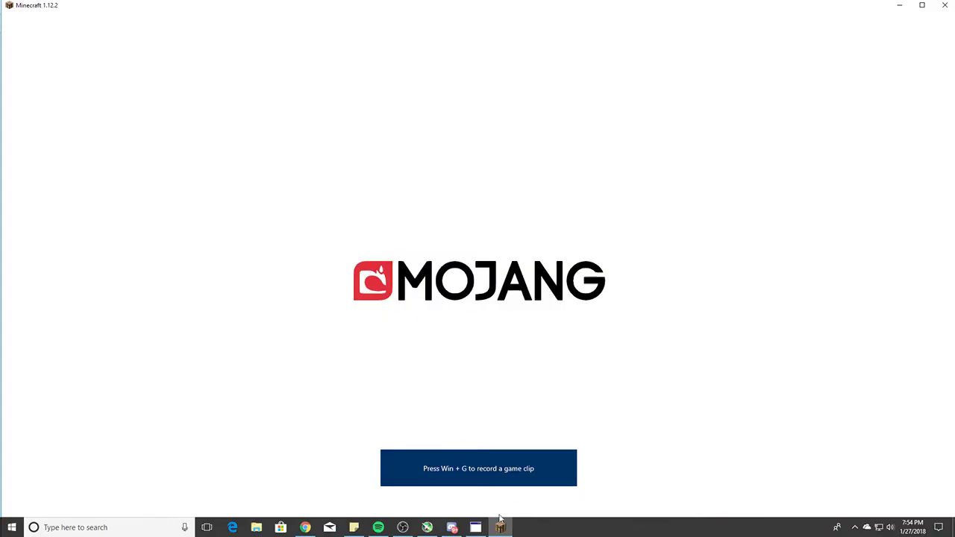
# Switch back to WinExplorer, refresh its window list and select the Minecraft 1.12.2 window
pyautogui.click(475, 528)
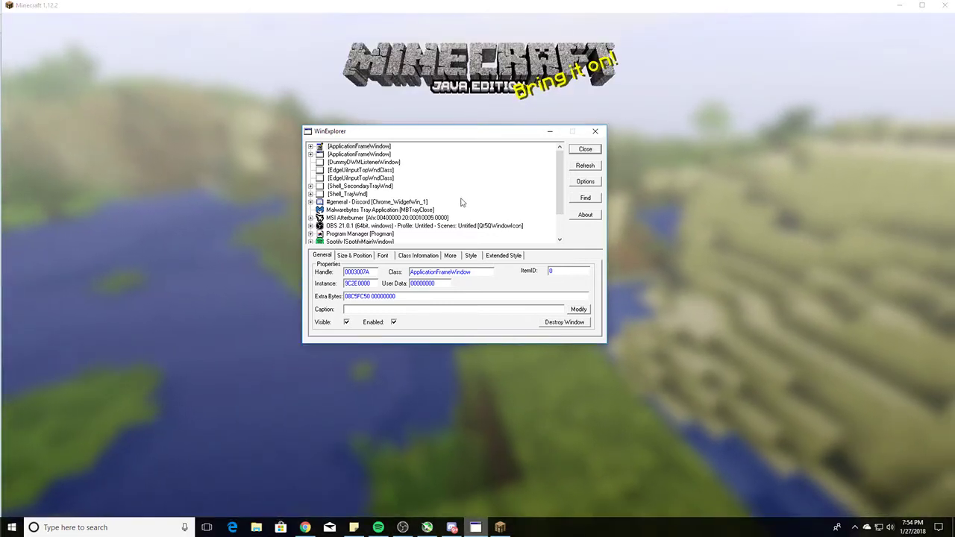
pyautogui.scroll(-2, 457, 202)
pyautogui.scroll(2, 457, 202)
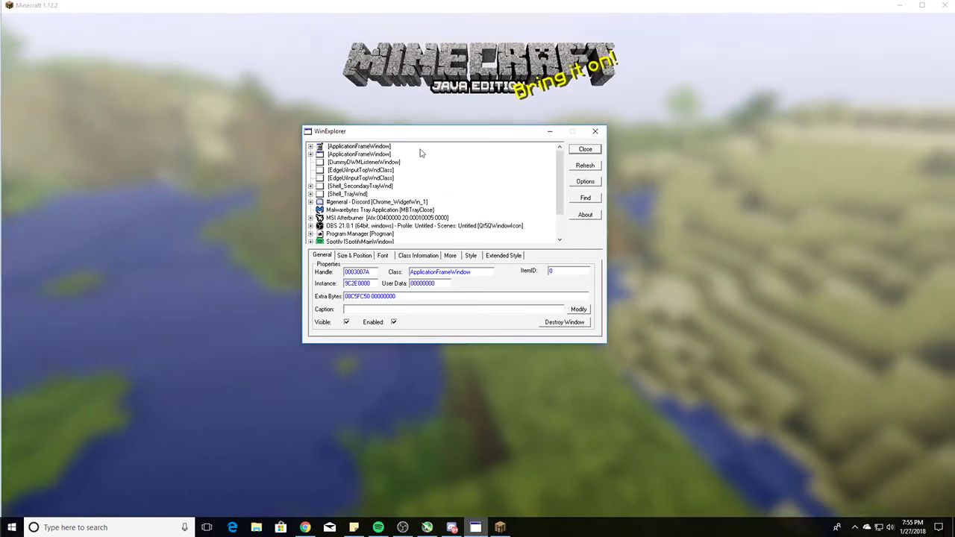
pyautogui.click(586, 166)
pyautogui.scroll(-2, 373, 194)
pyautogui.click(345, 178)
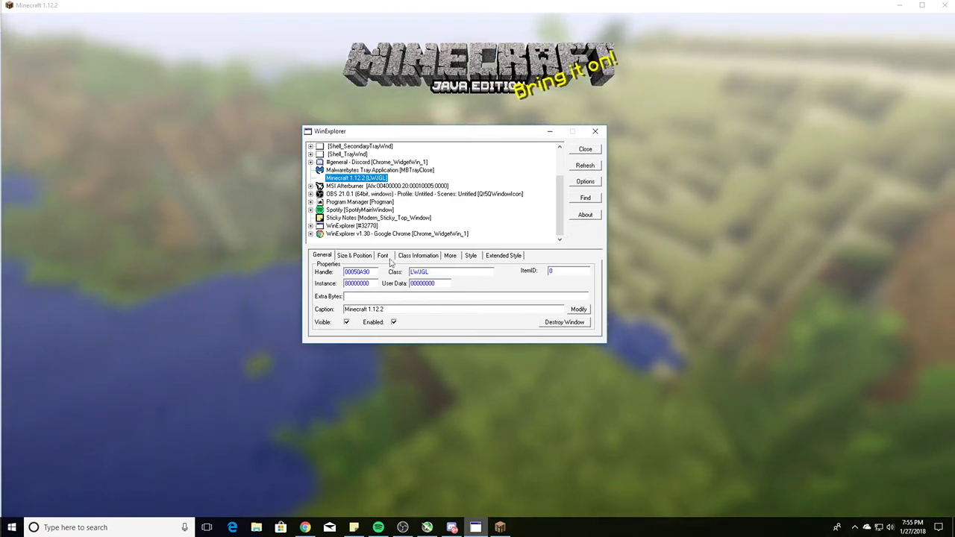
# Disable the Minecraft window's WS_MAXIMIZEBOX, WS_MINIMIZEBOX, WS_THICKFRAME, WS_SYSMENU, WS_DLGFRAME and WS_BORDER styles
pyautogui.click(471, 256)
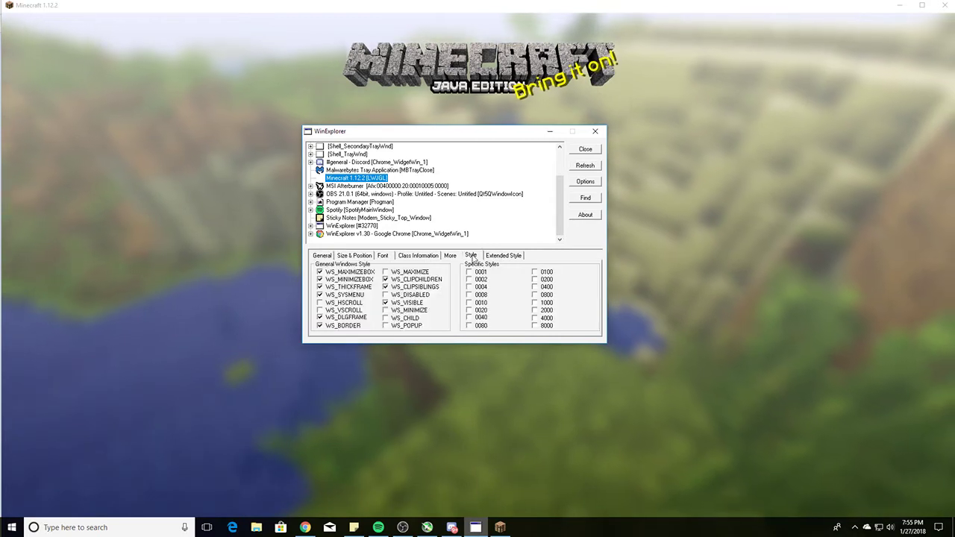
pyautogui.click(335, 272)
pyautogui.click(336, 279)
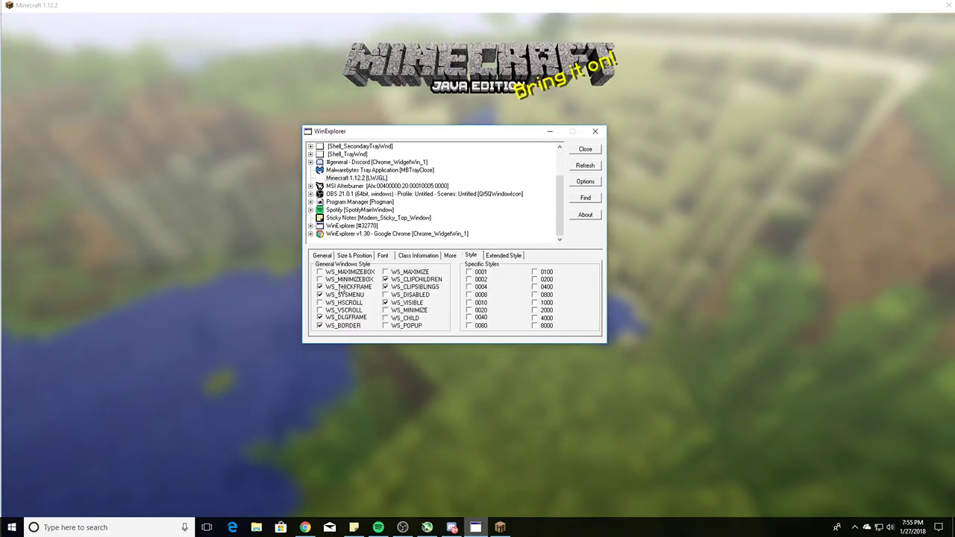
pyautogui.click(336, 286)
pyautogui.click(336, 295)
pyautogui.click(336, 317)
pyautogui.click(336, 326)
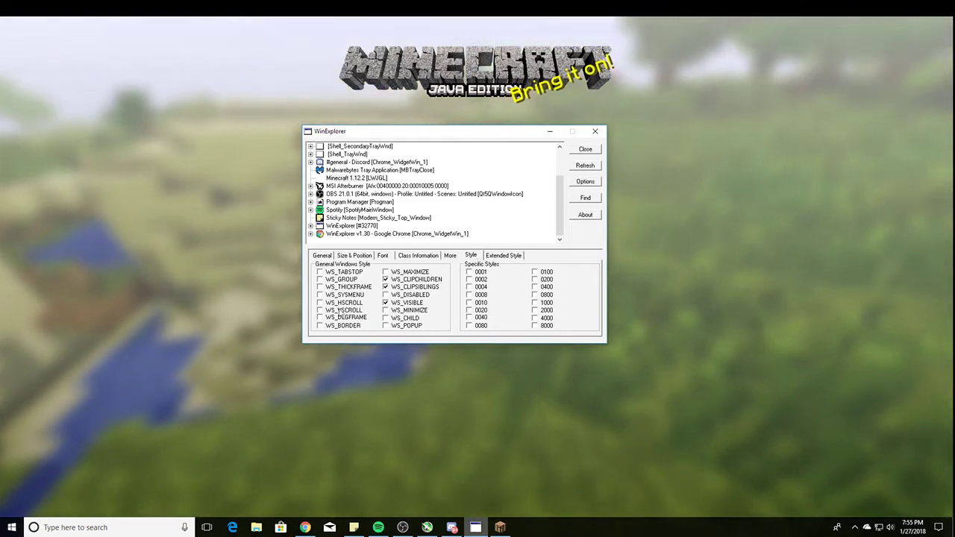
pyautogui.click(402, 289)
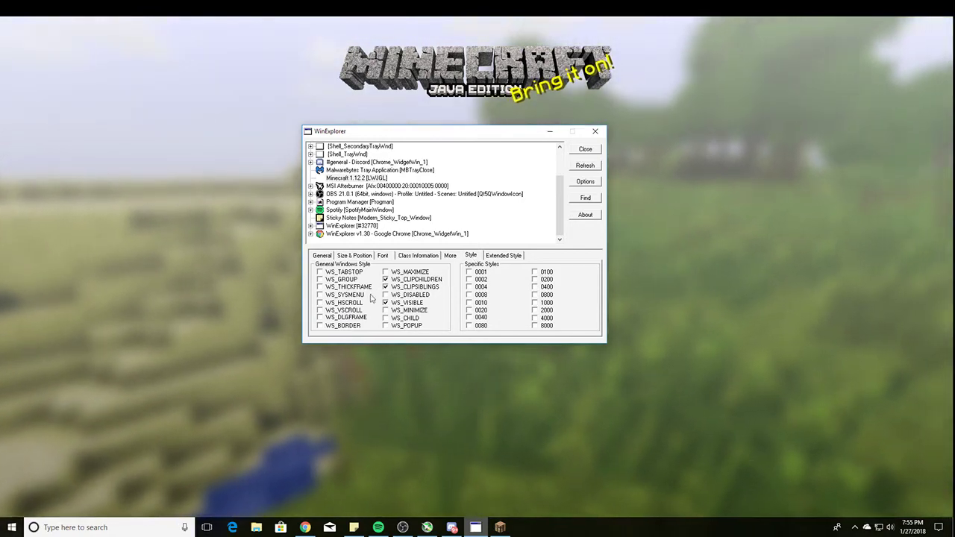
# Enter 0 for both the left and top position of the Minecraft window
pyautogui.click(363, 257)
pyautogui.doubleClick(337, 278)
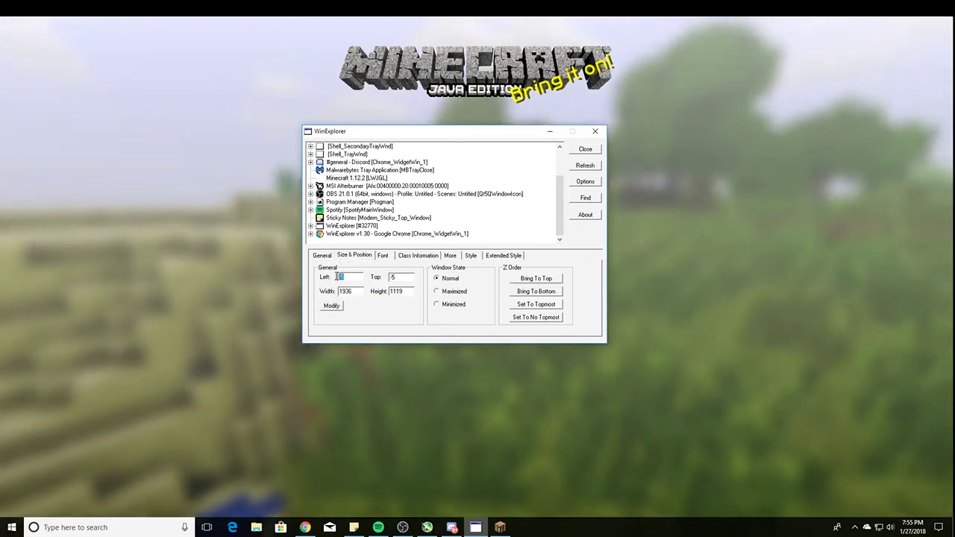
pyautogui.write('0')
pyautogui.doubleClick(392, 276)
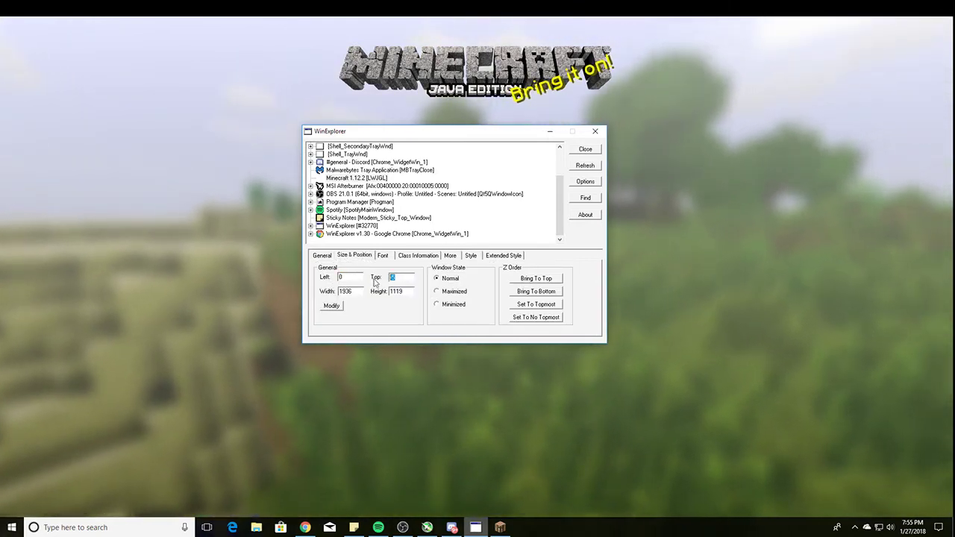
pyautogui.write('0')
# Set the Minecraft window's width to 1920 and height to 1080, apply the new geometry and close WinExplorer
pyautogui.doubleClick(347, 291)
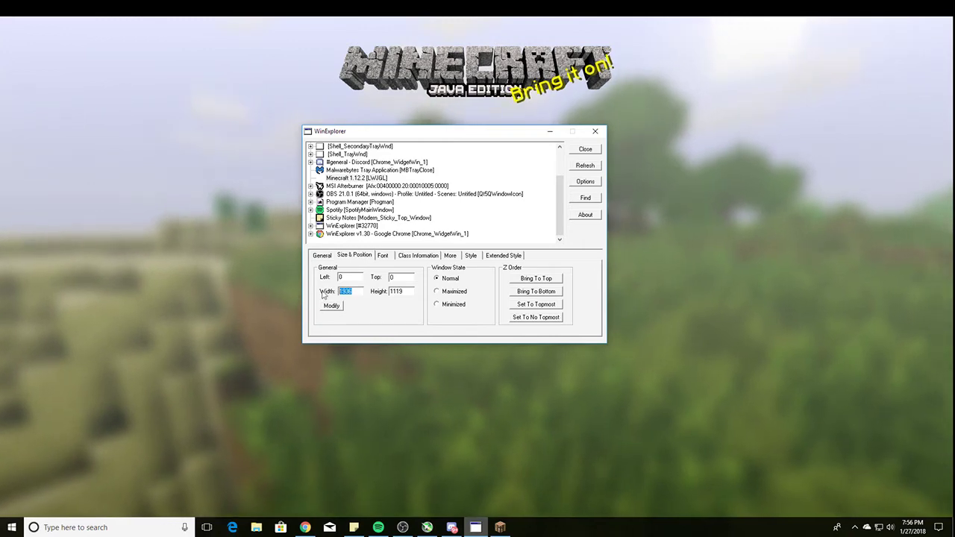
pyautogui.write('1920')
pyautogui.press('Tab')
pyautogui.write('1080')
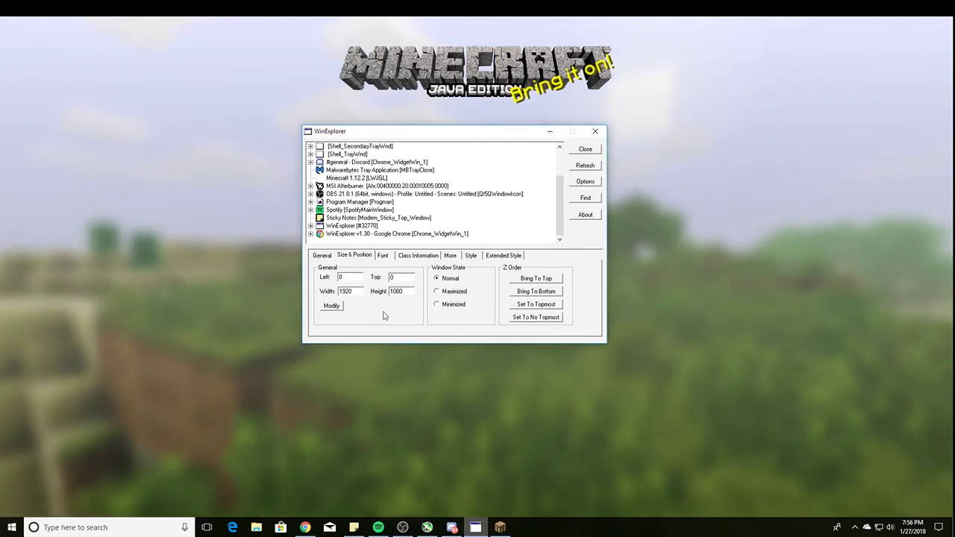
pyautogui.click(340, 307)
pyautogui.click(340, 307)
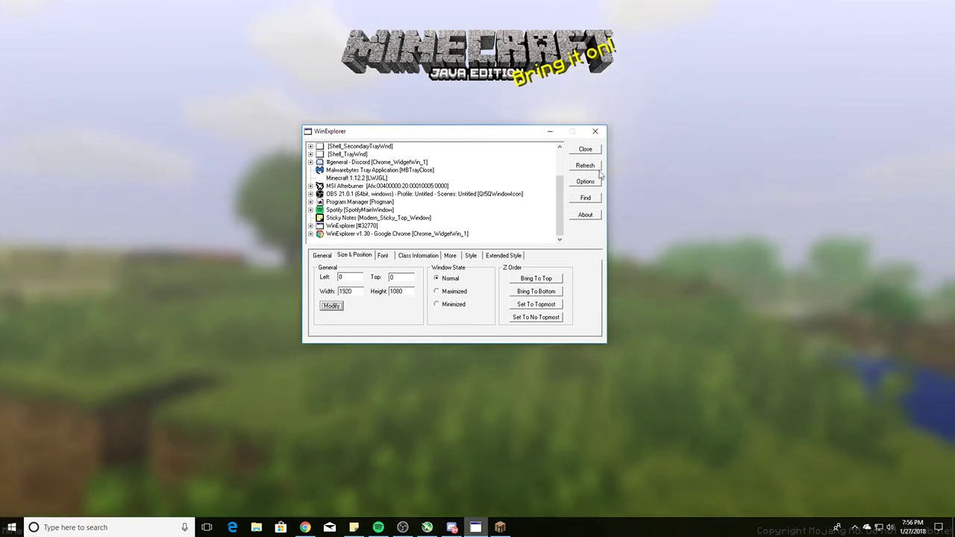
pyautogui.click(591, 150)
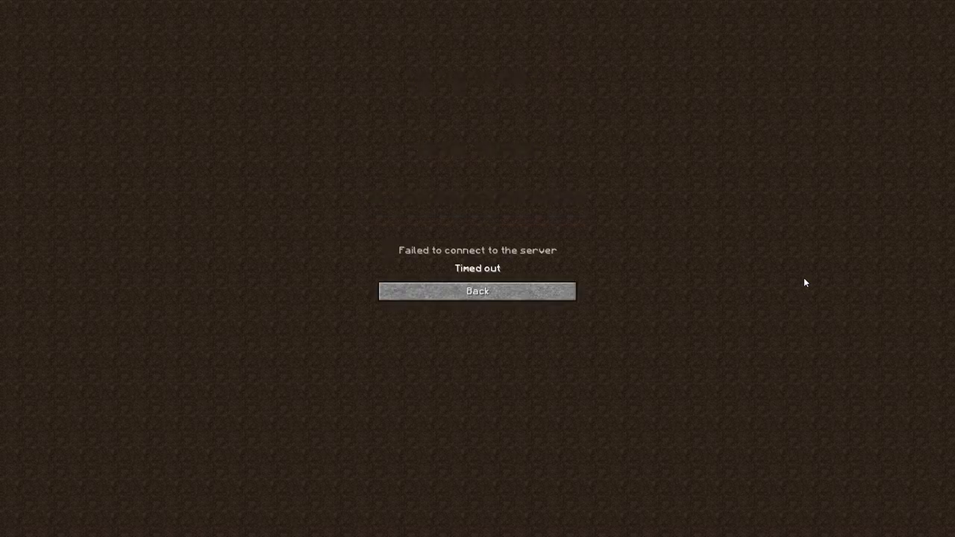
# Reconnect to the multiplayer server and try the borderless game by walking around and opening the inventory
pyautogui.click(495, 297)
pyautogui.doubleClick(516, 45)
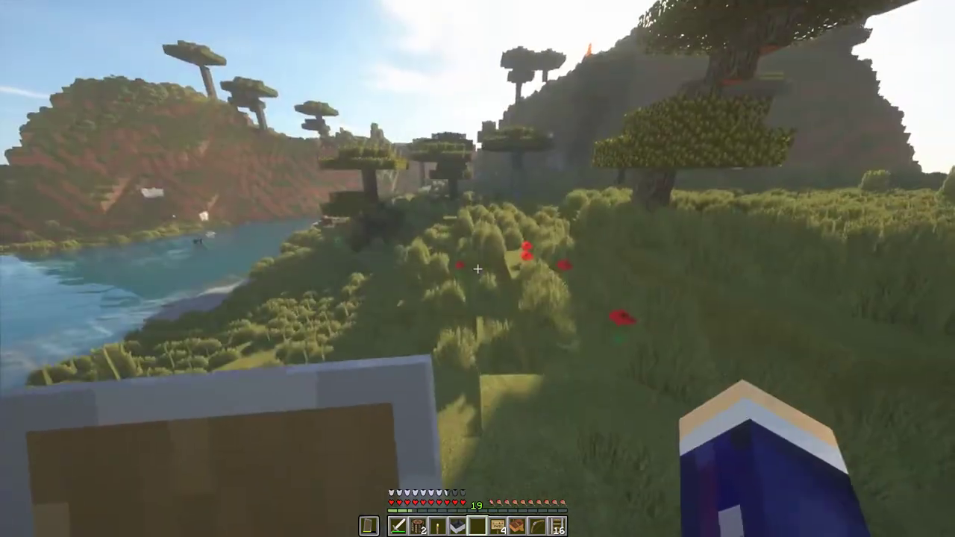
pyautogui.press('w')
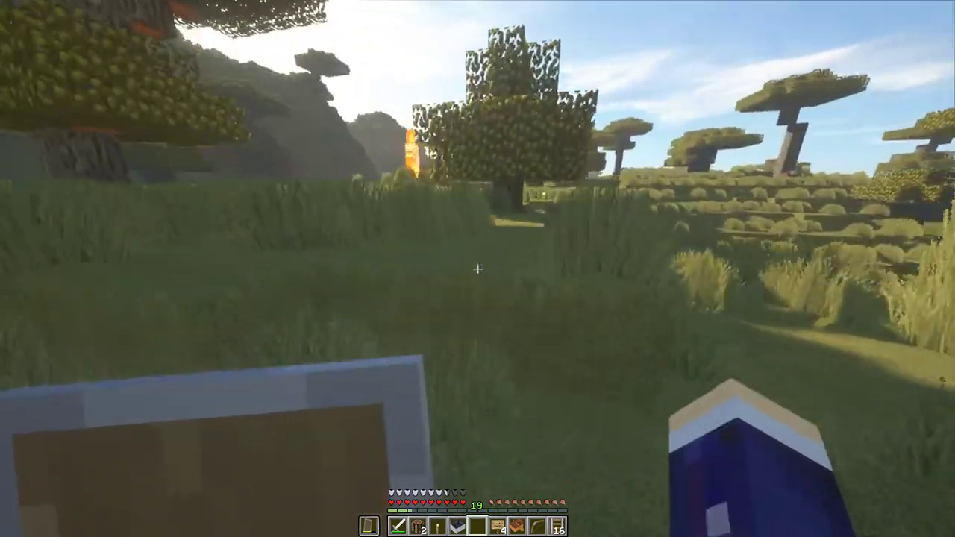
pyautogui.press('w')
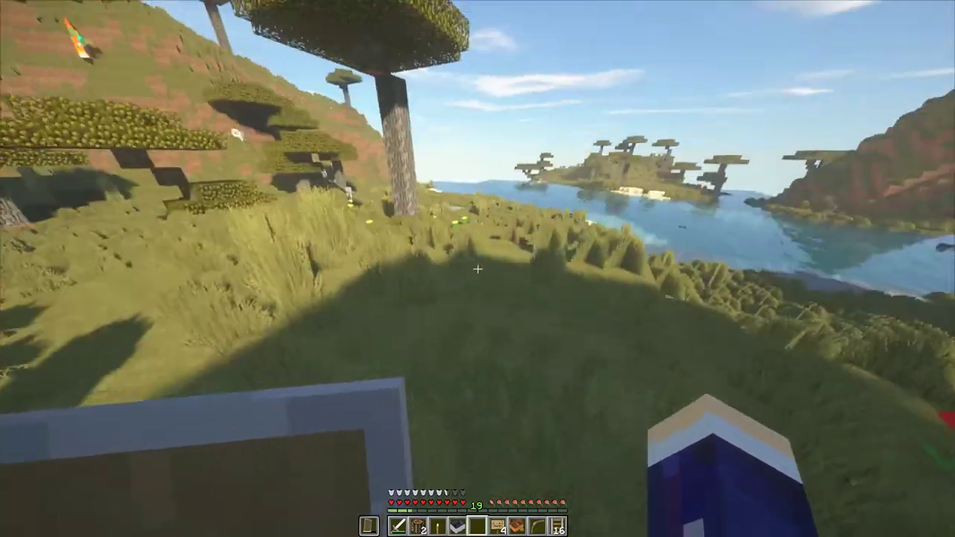
pyautogui.press('e')
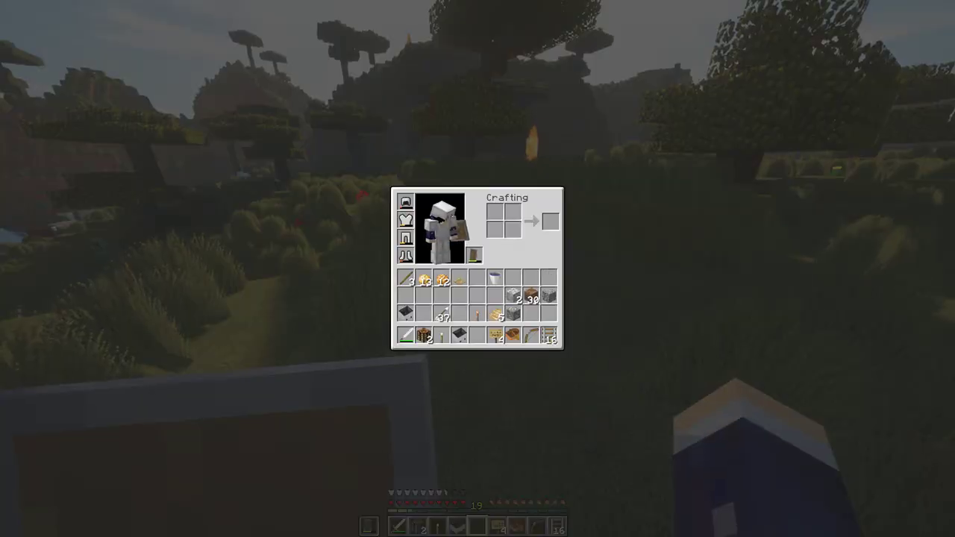